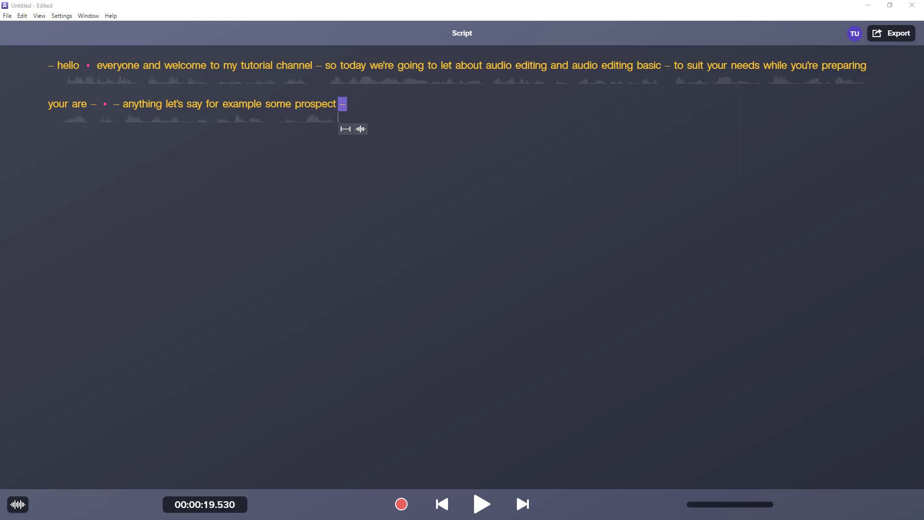
Turn off the Enhance Microphone option for the audio input, with the opening pause of the script selected.
click(490, 230)
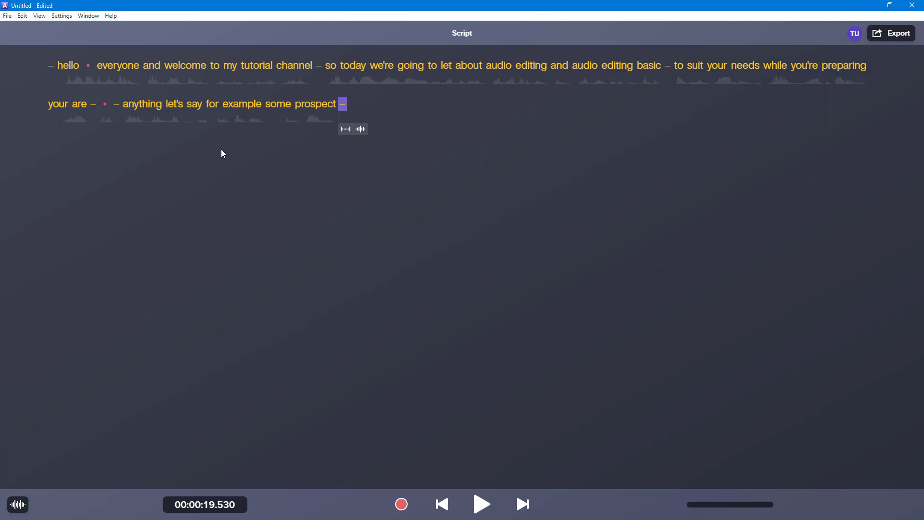
click(52, 64)
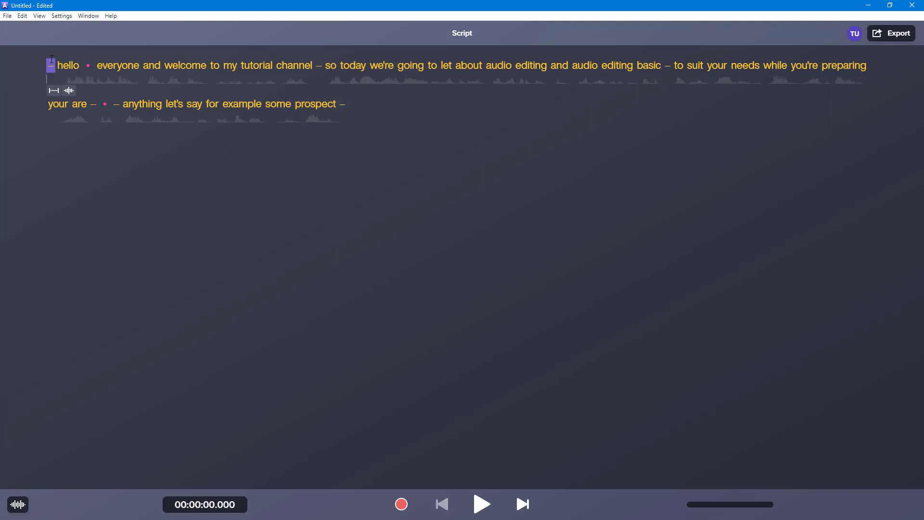
click(58, 16)
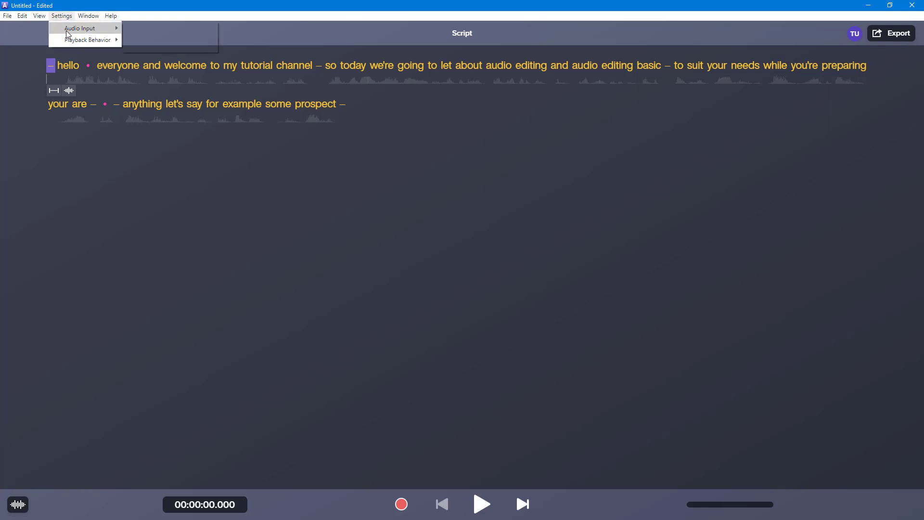
mouse_move(66, 31)
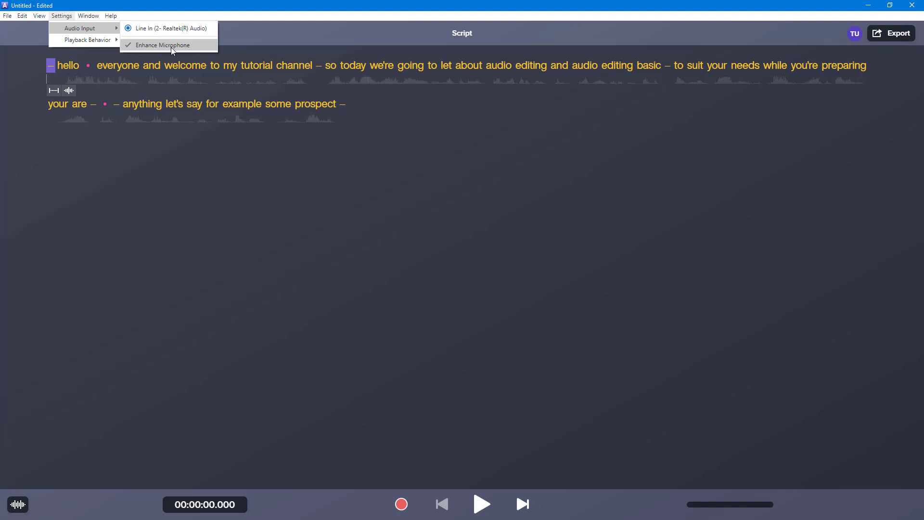
click(145, 45)
Turn the Enhance Microphone option for the audio input back on.
click(62, 16)
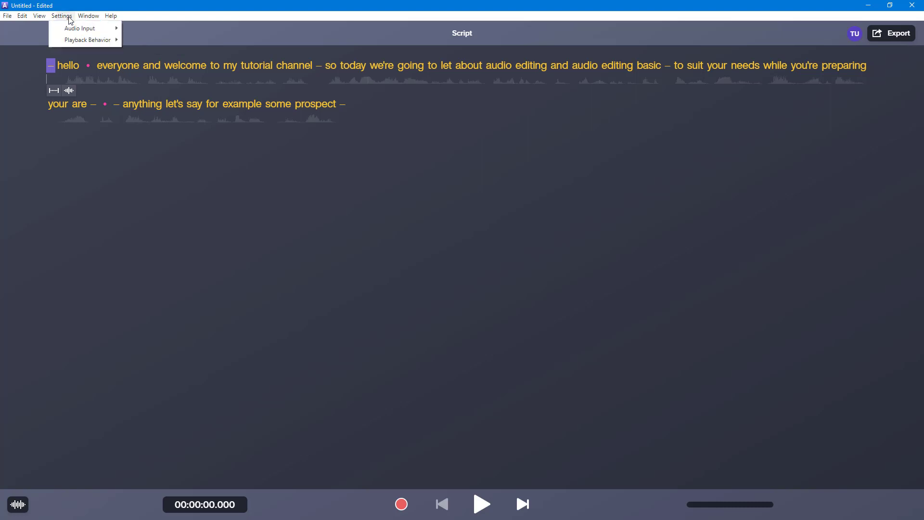
mouse_move(81, 36)
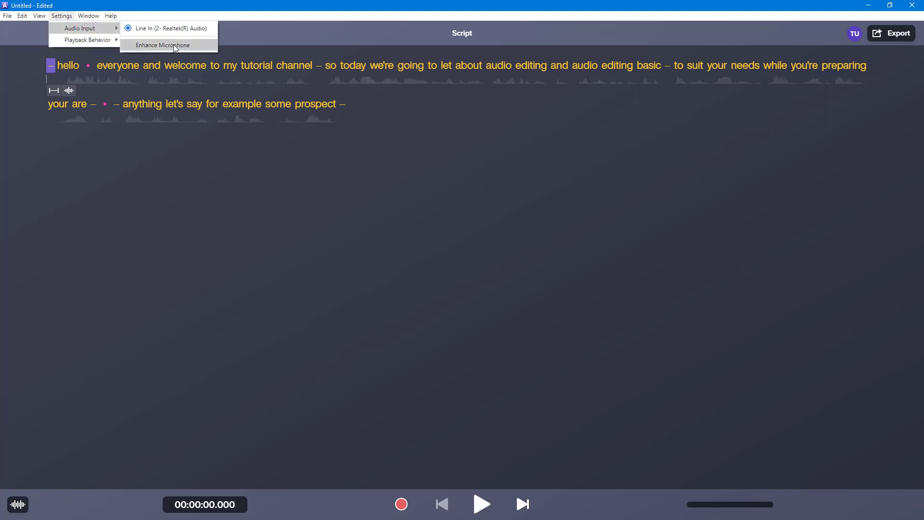
click(173, 44)
click(64, 17)
mouse_move(71, 30)
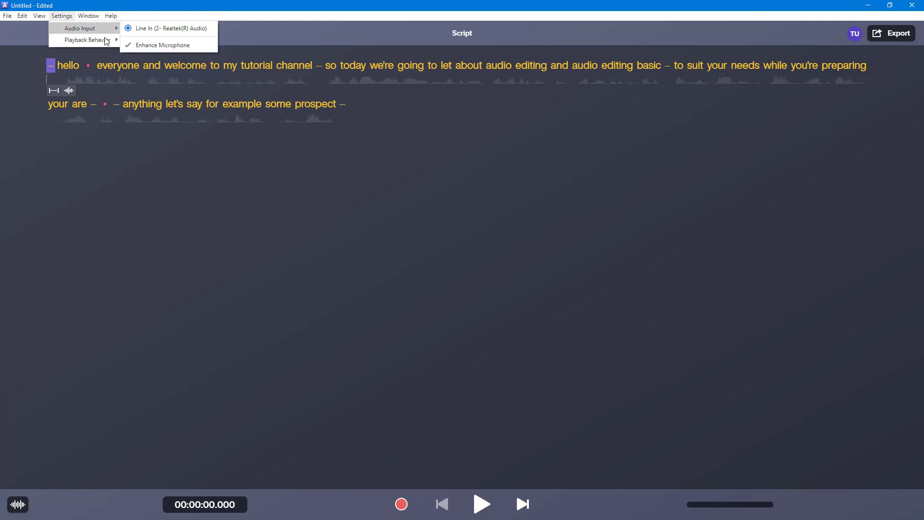
click(161, 44)
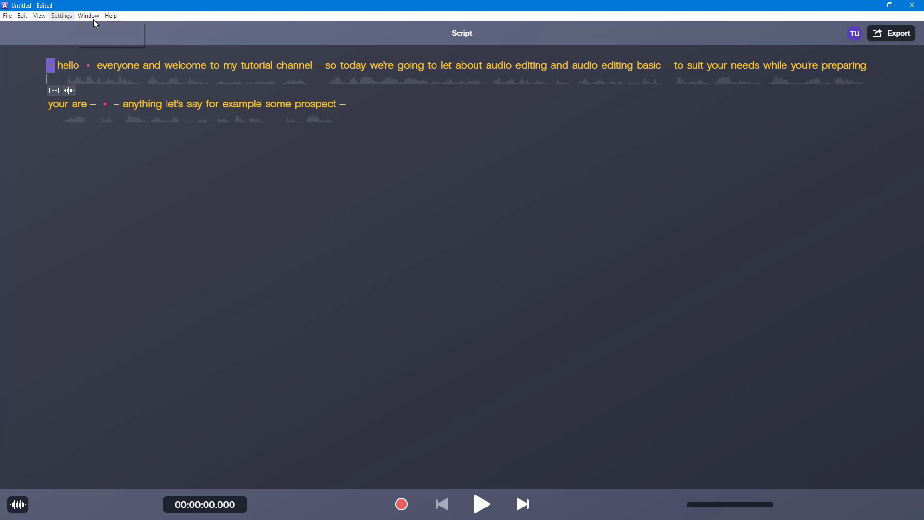
Examine the available playback behavior options without changing the setting.
click(62, 16)
mouse_move(66, 42)
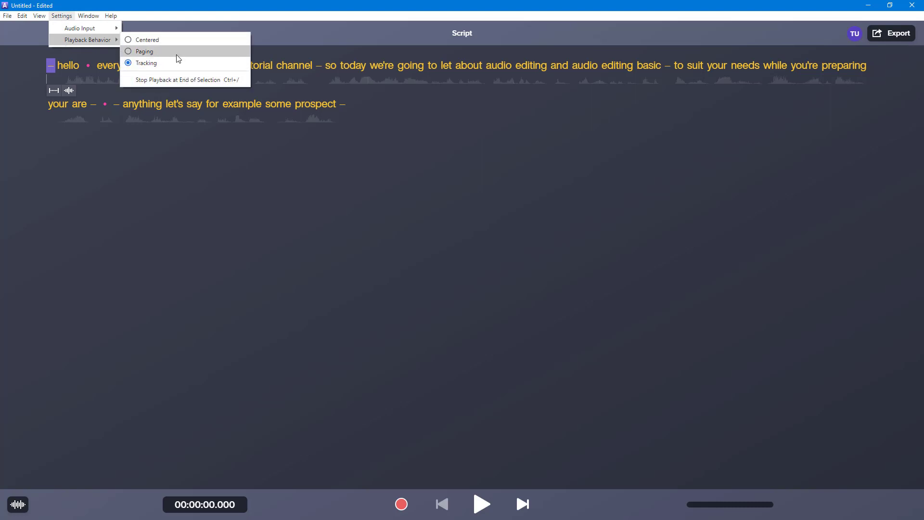
click(94, 423)
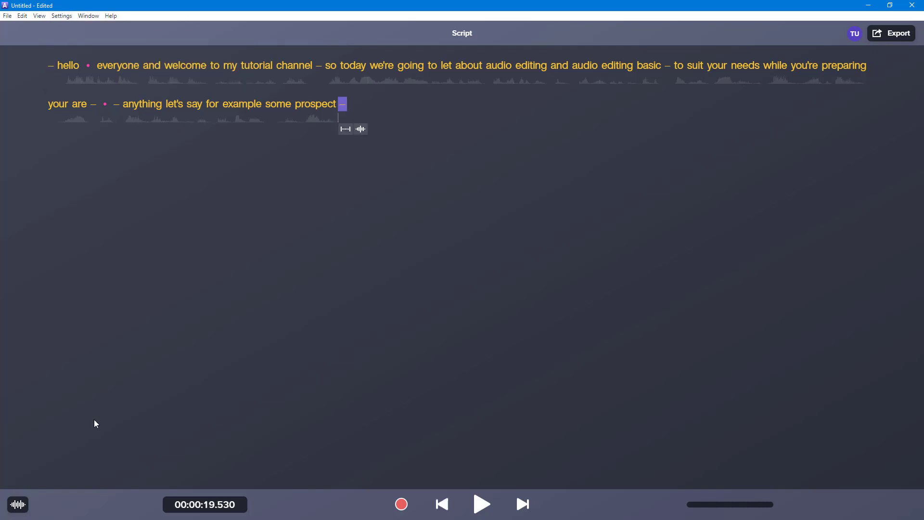
Show the waveform editor and play the recording from the word "are", pausing near "some prospect".
click(17, 504)
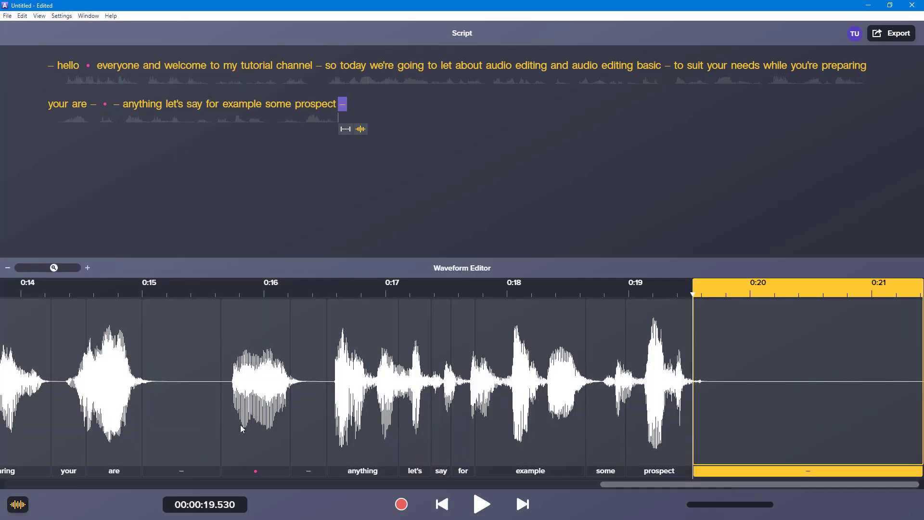
click(117, 355)
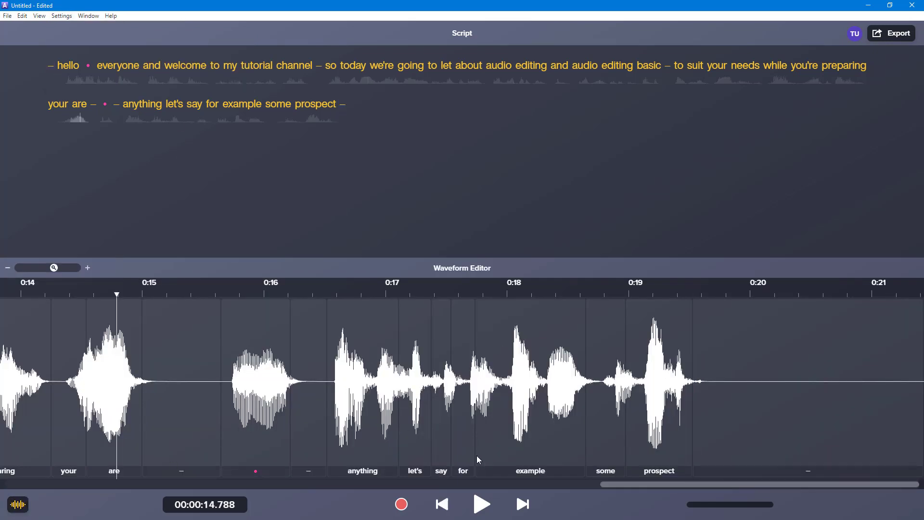
click(484, 510)
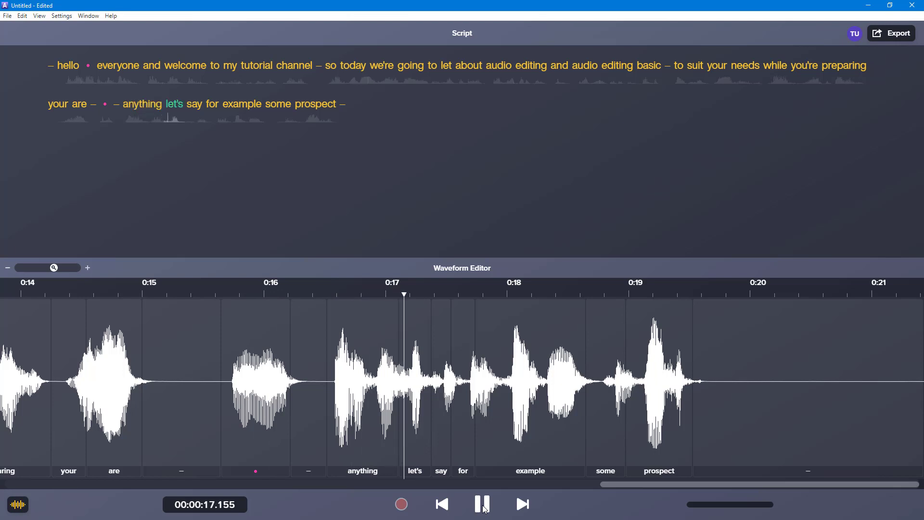
click(483, 505)
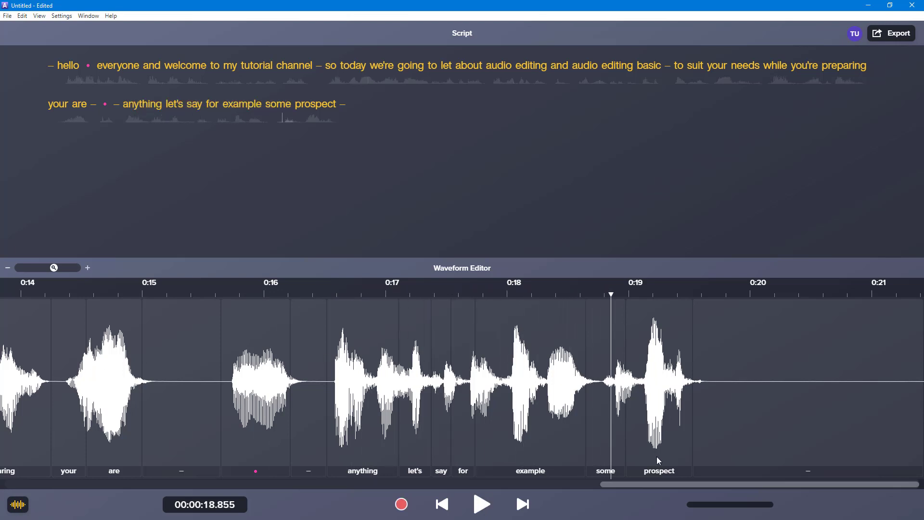
Zoom in on the waveform near the beginning and play from "everyone", pausing at "channel".
drag(638, 490, 71, 474)
click(136, 286)
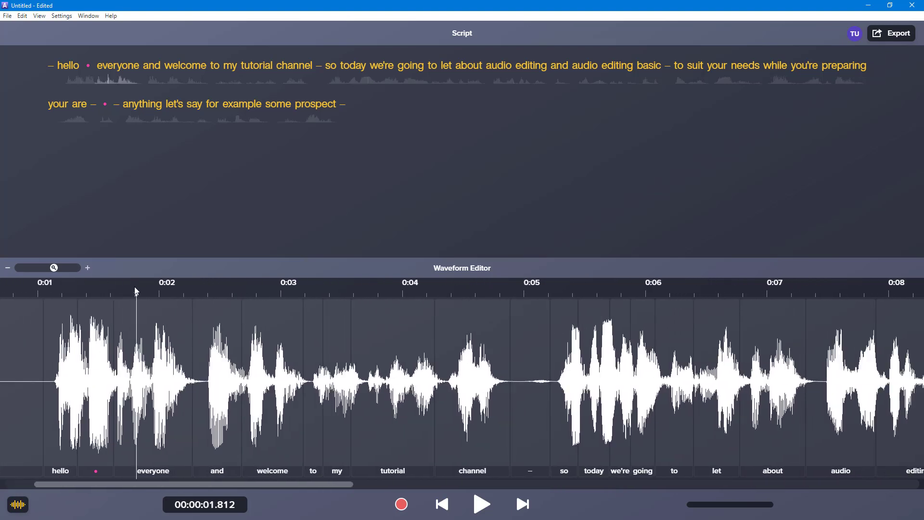
click(63, 268)
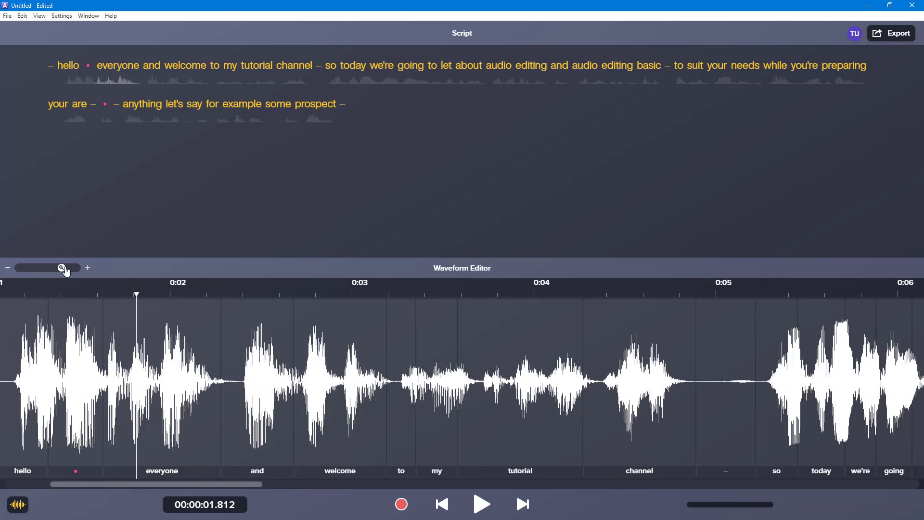
click(482, 504)
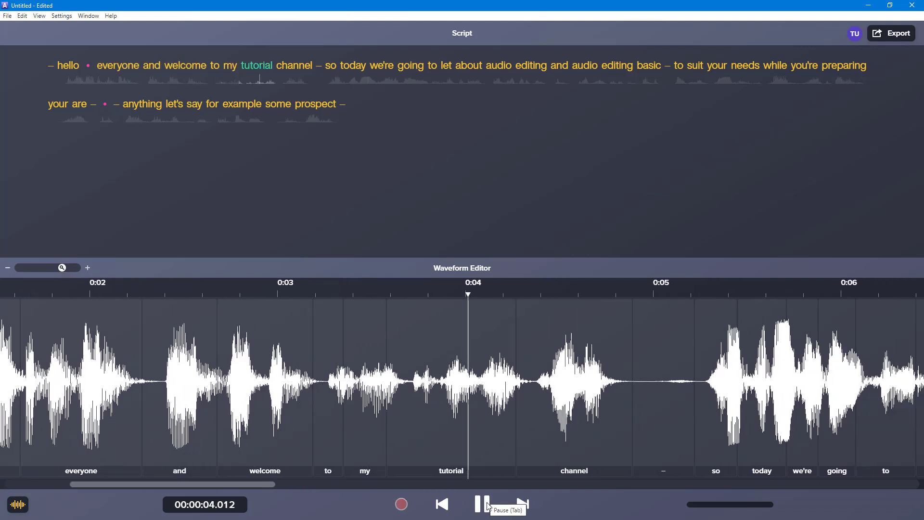
click(483, 505)
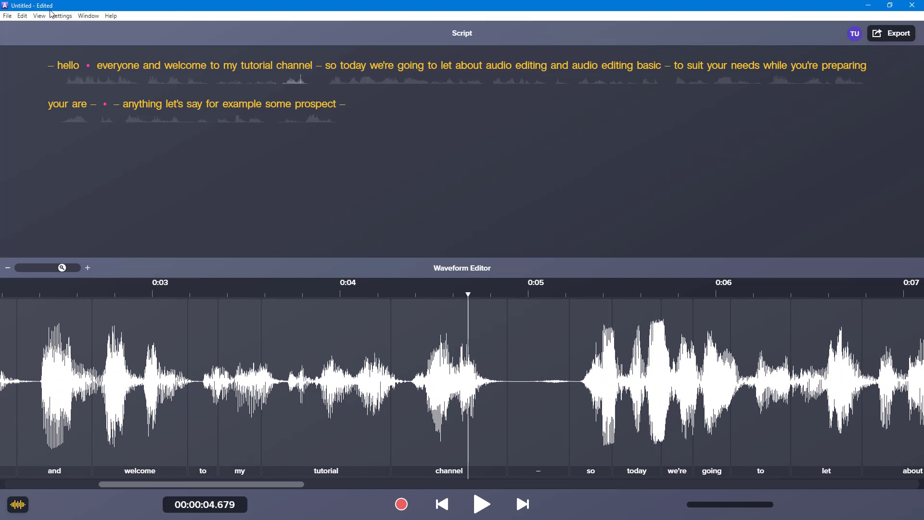
Set the playback behavior to Centered.
click(65, 16)
mouse_move(73, 46)
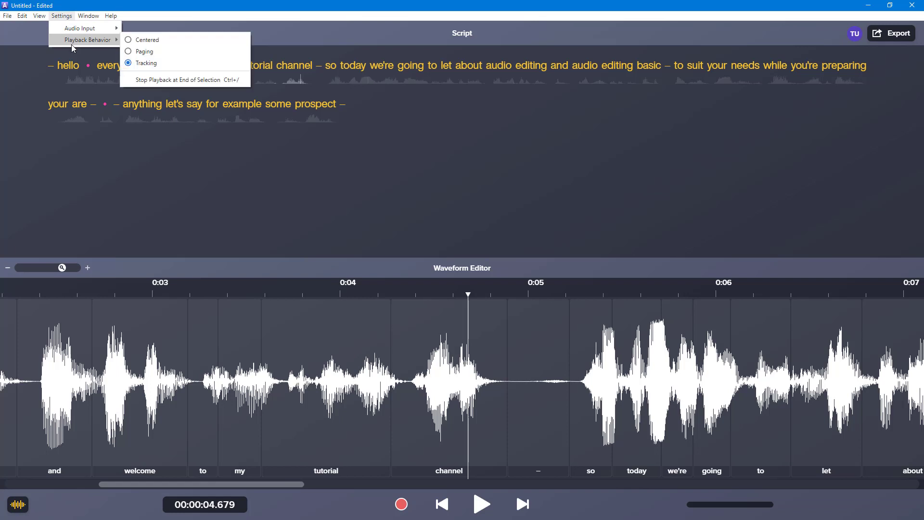
click(169, 43)
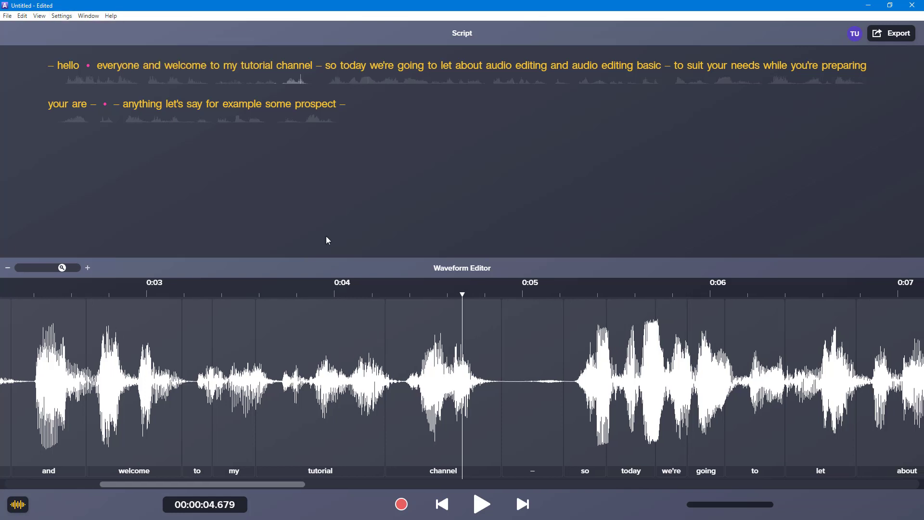
Try the centered behavior by moving the playhead to several words in the waveform, ending on "tutorial".
click(114, 357)
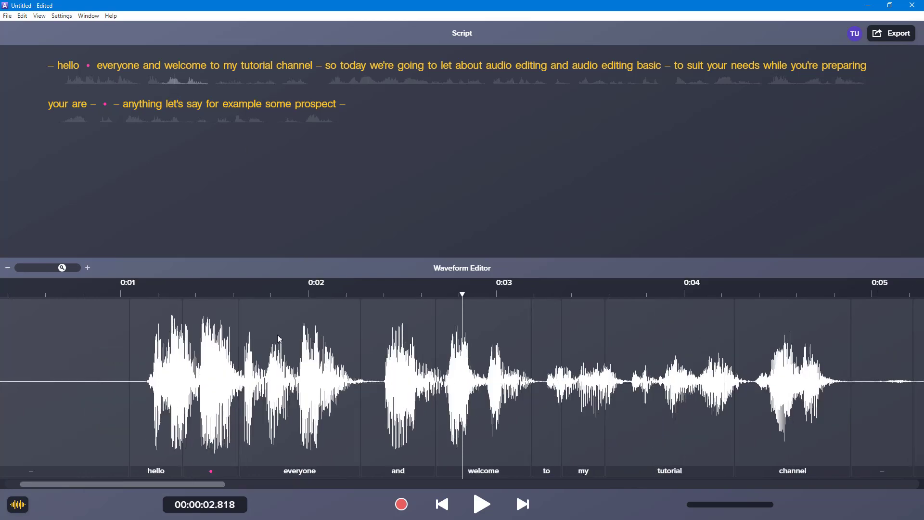
click(285, 360)
click(601, 343)
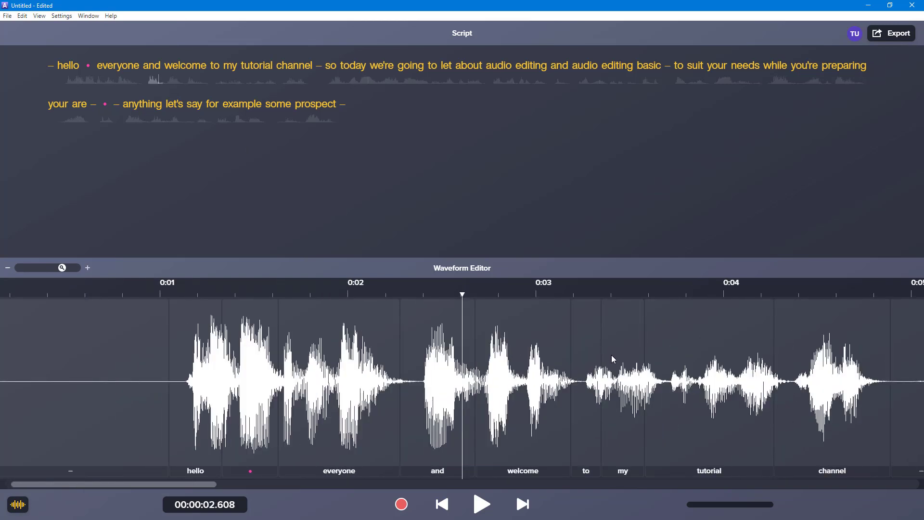
click(632, 358)
click(673, 367)
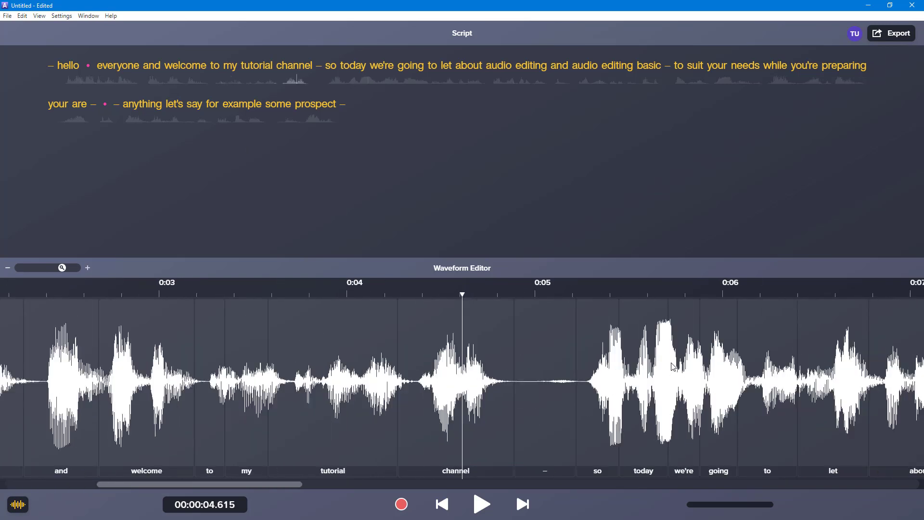
click(338, 388)
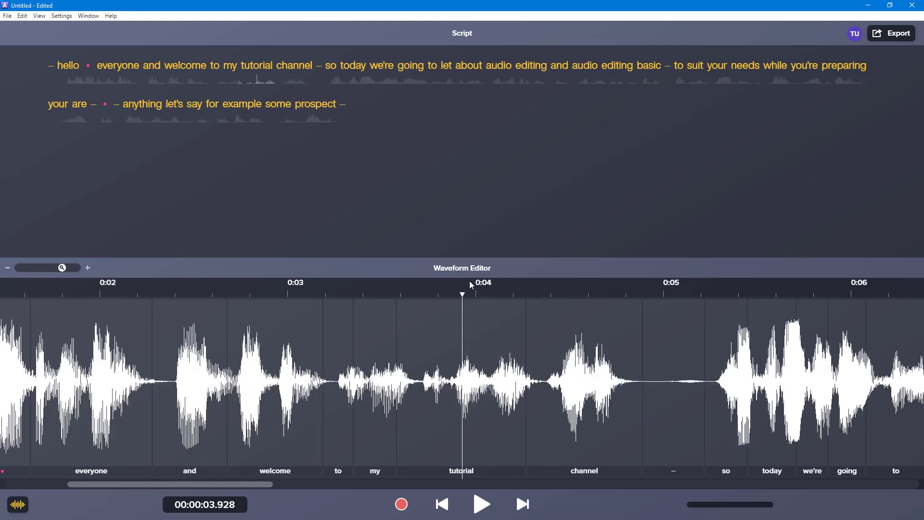
Play from "tutorial" to "about" in centered mode, and select "suit" and then "while" in the script.
click(481, 504)
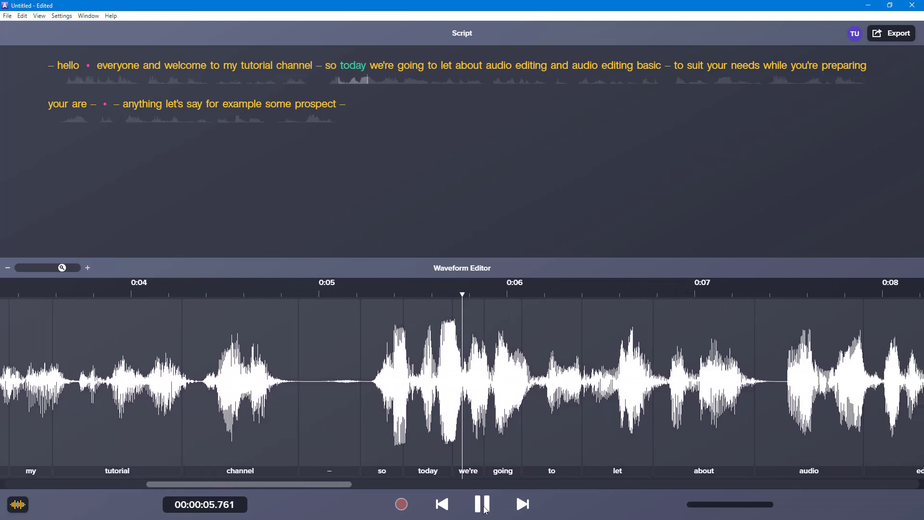
key(Tab)
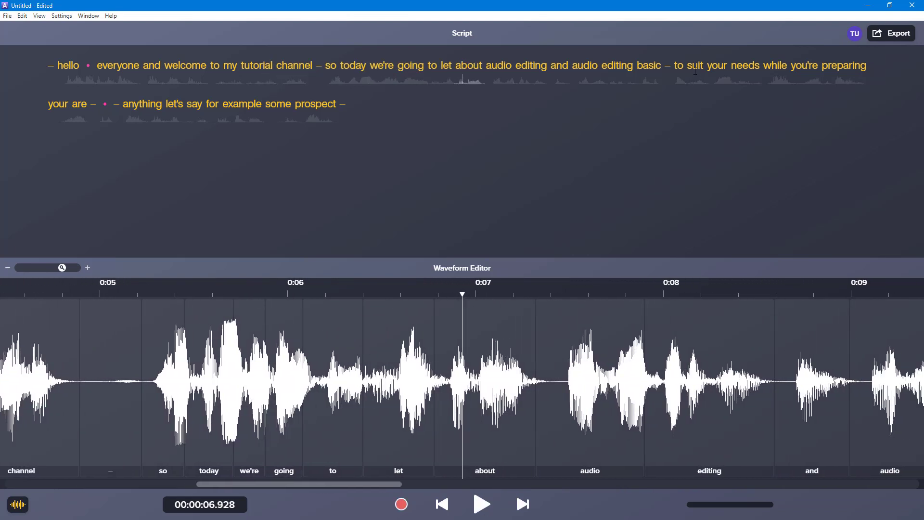
double_click(695, 66)
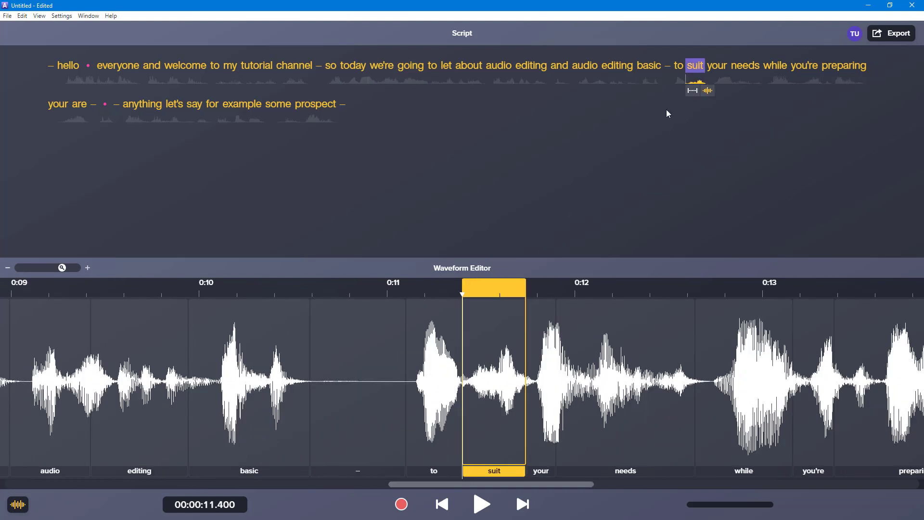
double_click(784, 65)
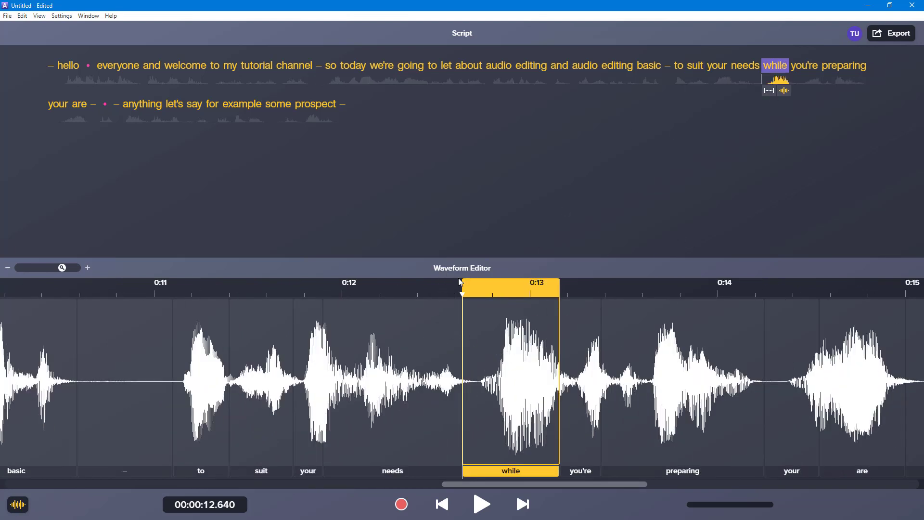
Set the playback behavior to Paging.
click(62, 16)
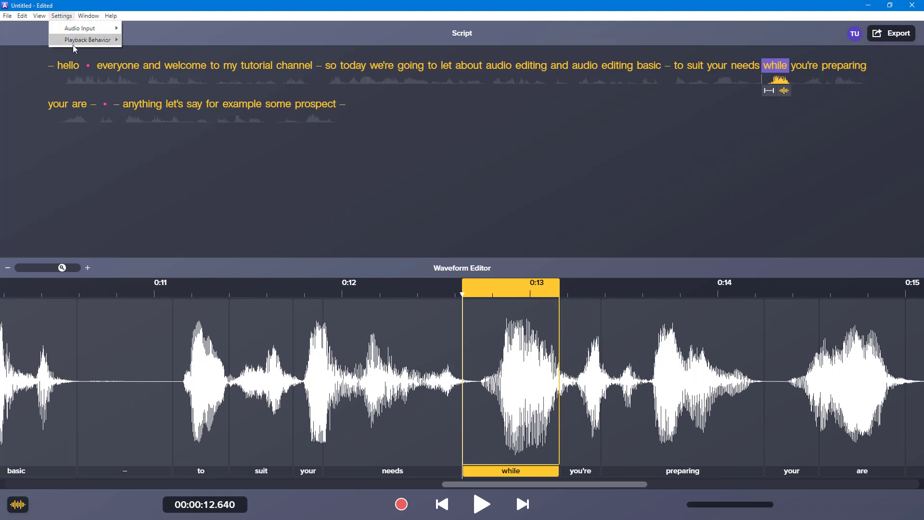
mouse_move(92, 41)
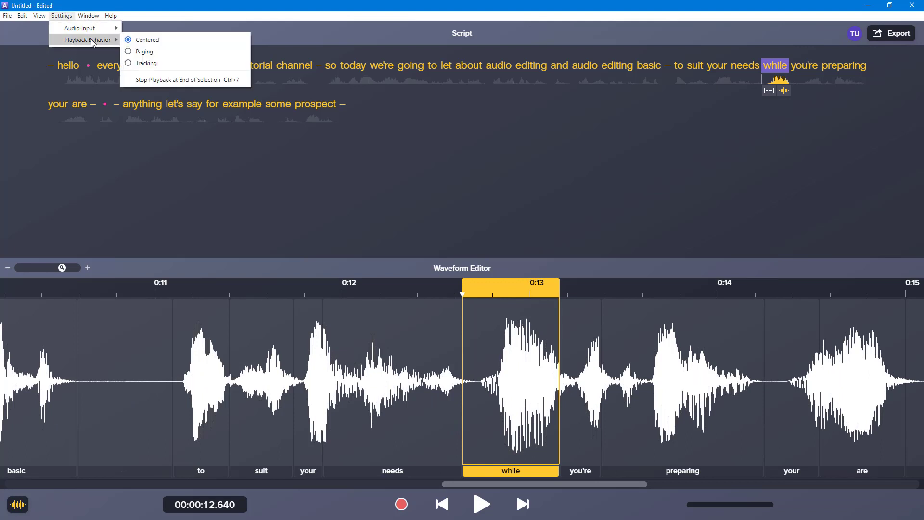
click(215, 52)
Test the paging behavior by placing the playhead at several points and playing from the pause after "basic" to "anything".
click(138, 350)
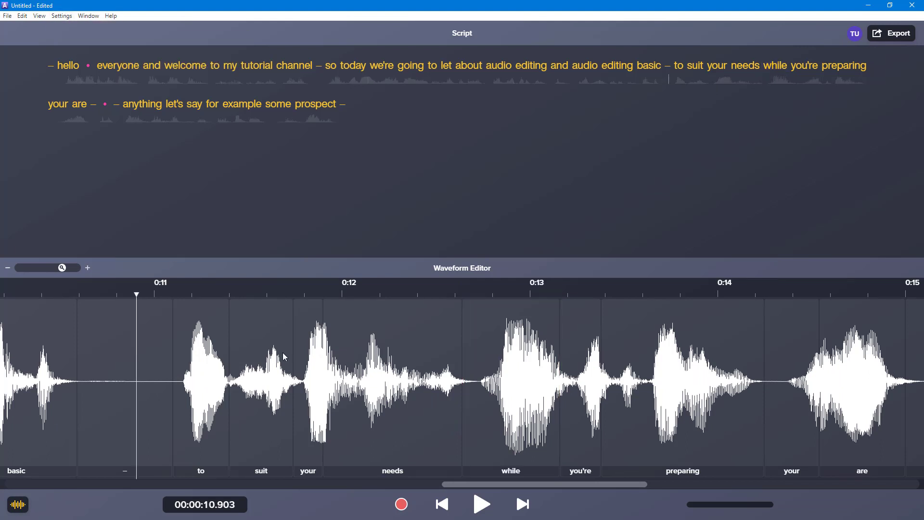
click(299, 353)
click(749, 366)
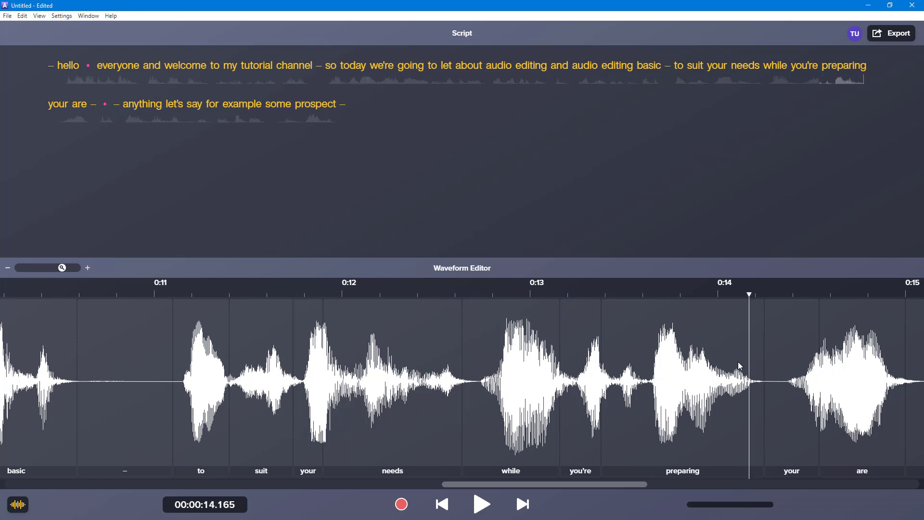
click(100, 329)
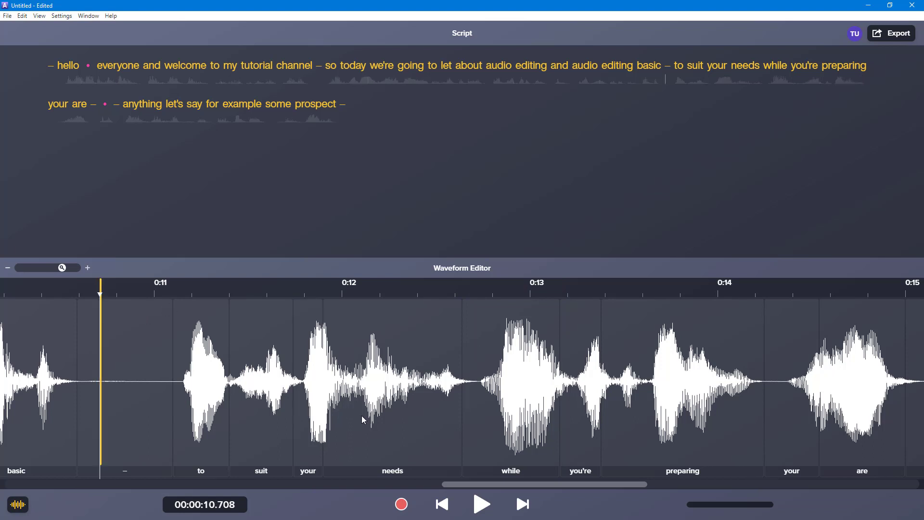
click(481, 504)
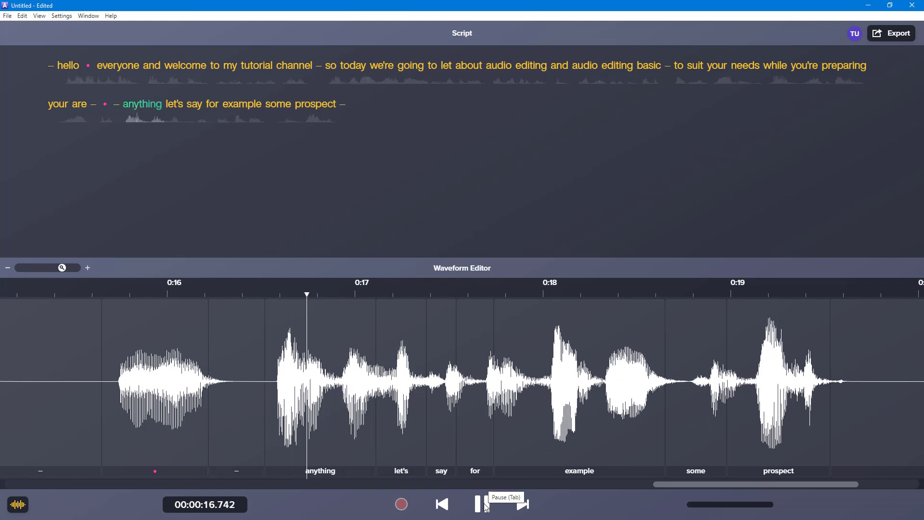
click(481, 504)
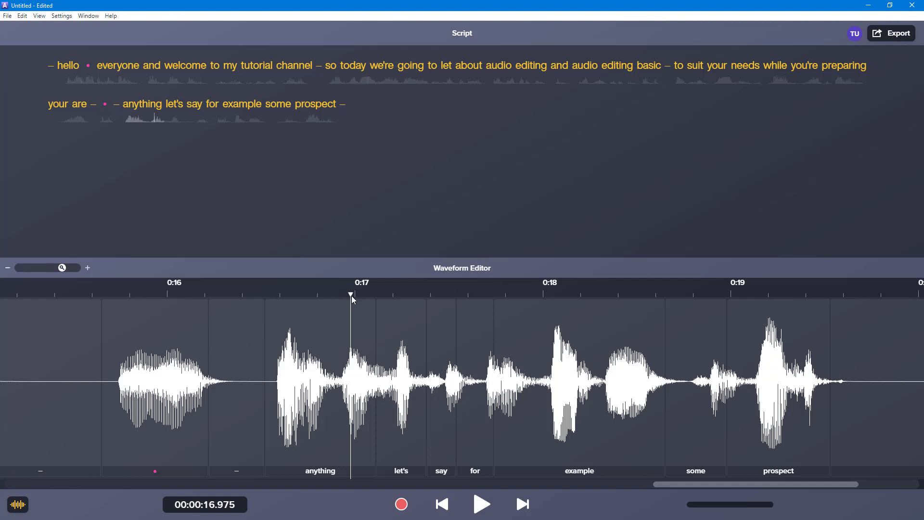
Continue testing the paging behavior by moving the playhead within "anything" and past "prospect", and start and pause playback from there.
drag(351, 299, 353, 318)
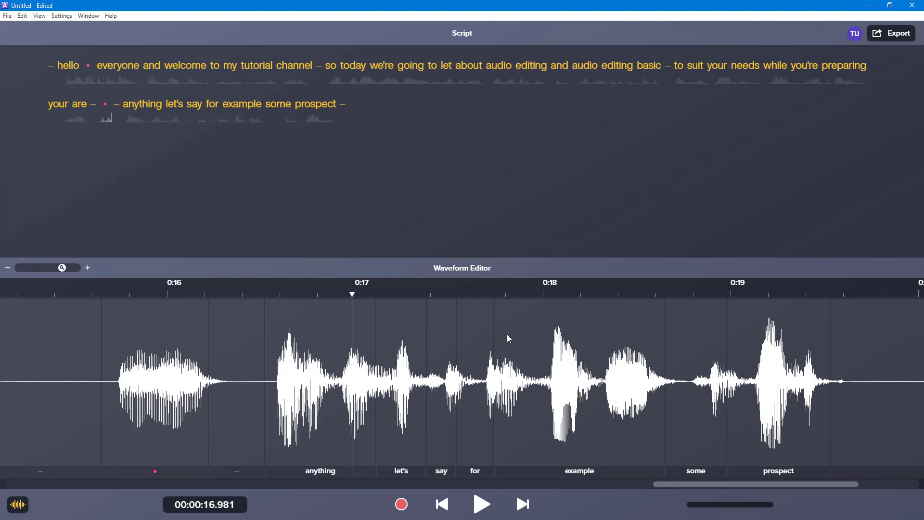
drag(852, 349, 911, 347)
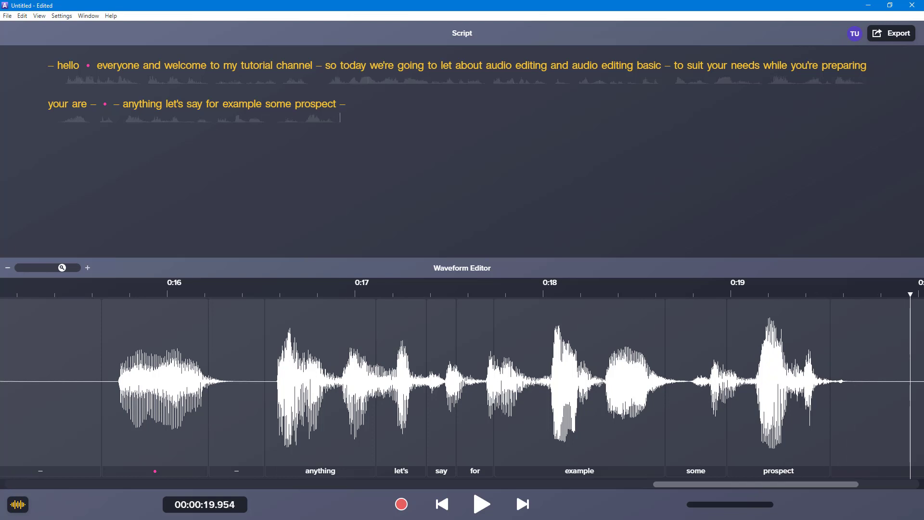
click(481, 503)
click(482, 503)
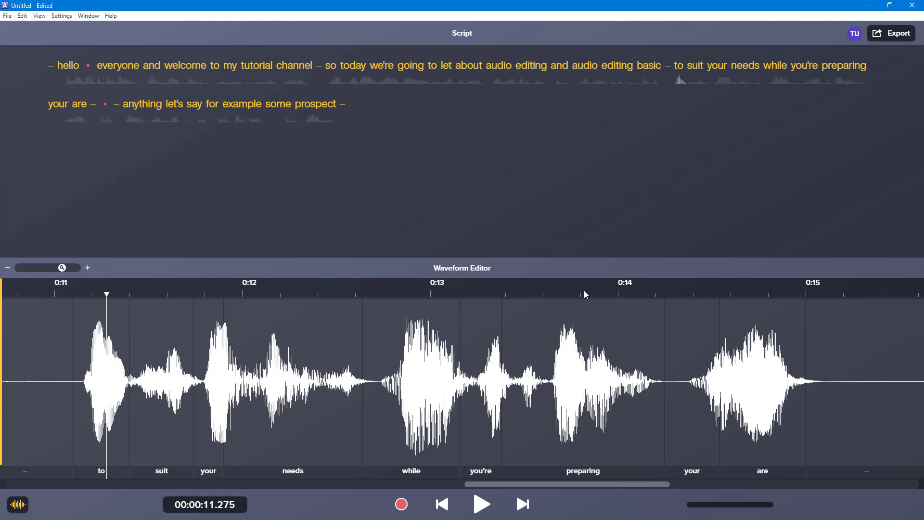
Set the playback behavior to Tracking.
click(96, 17)
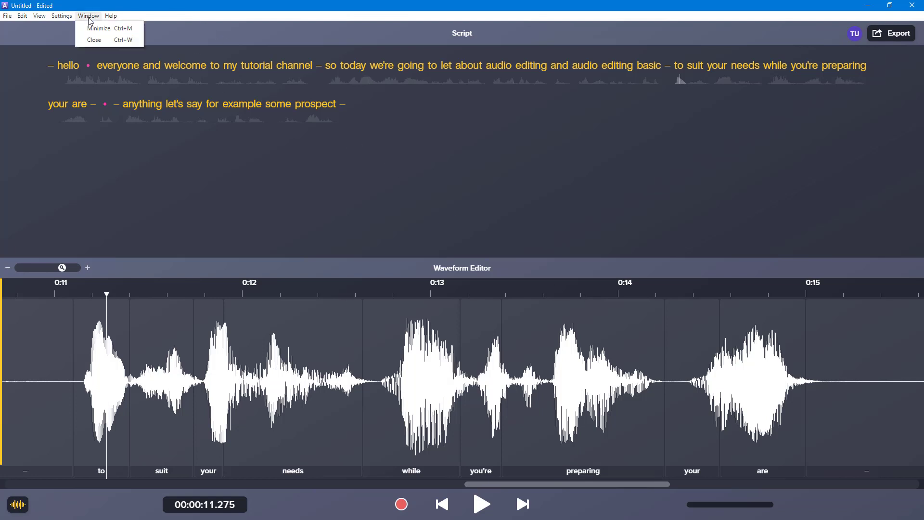
mouse_move(73, 17)
mouse_move(77, 40)
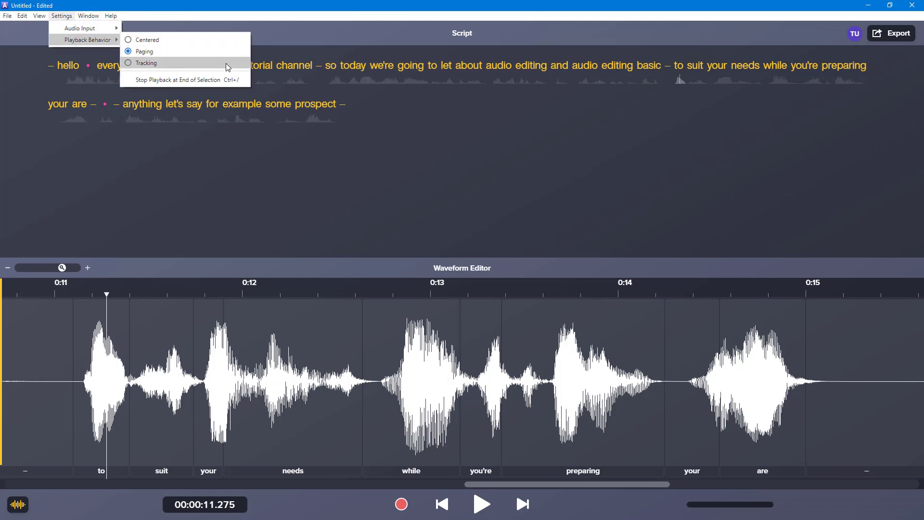
click(228, 65)
Test the tracking behavior by placing the playhead in the pause before "to suit" and playing until "your" after "preparing".
click(47, 356)
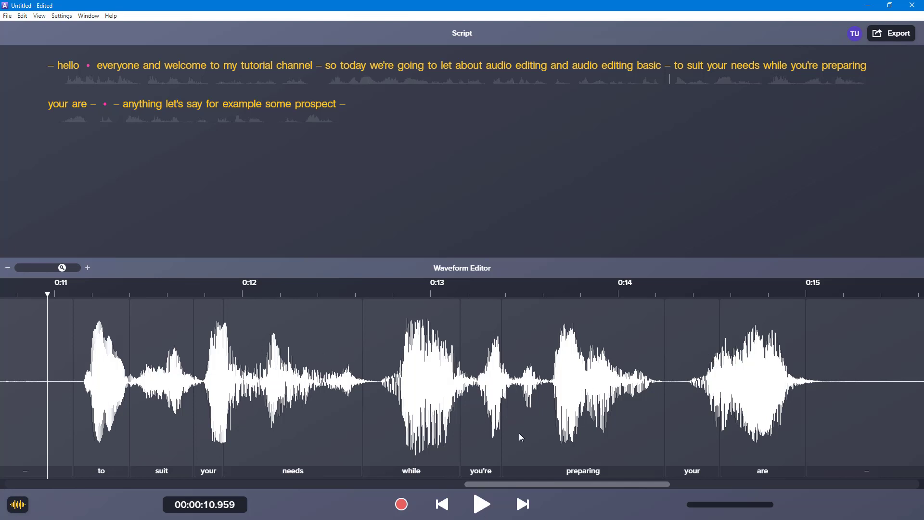
click(482, 505)
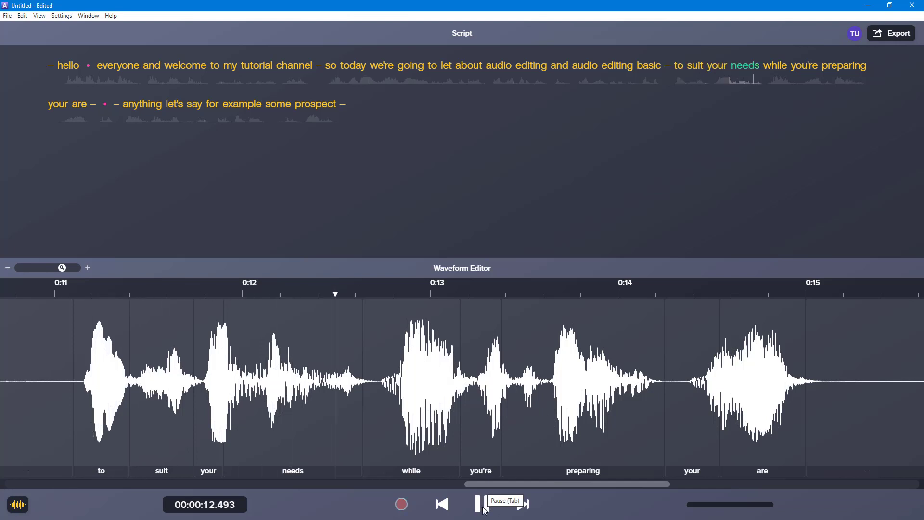
click(483, 506)
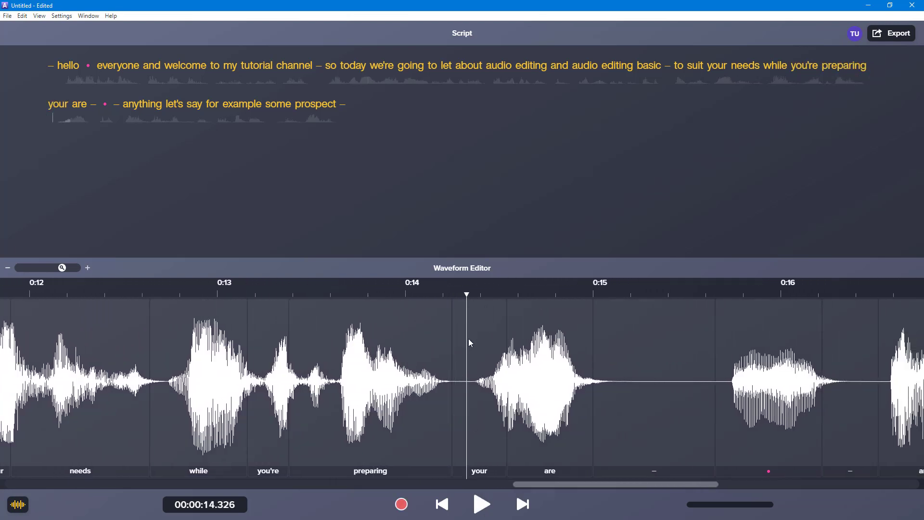
Place the playhead in the pause before "anything" and play in tracking mode until "for".
click(835, 335)
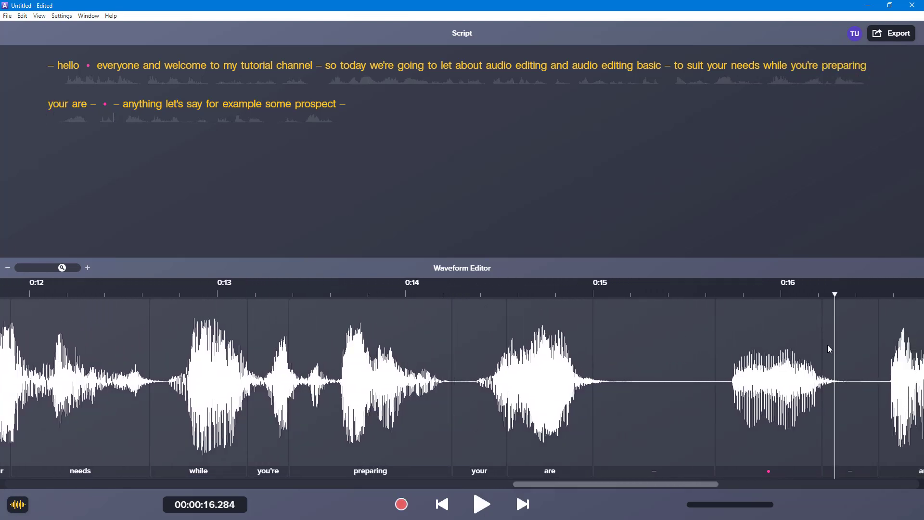
click(484, 505)
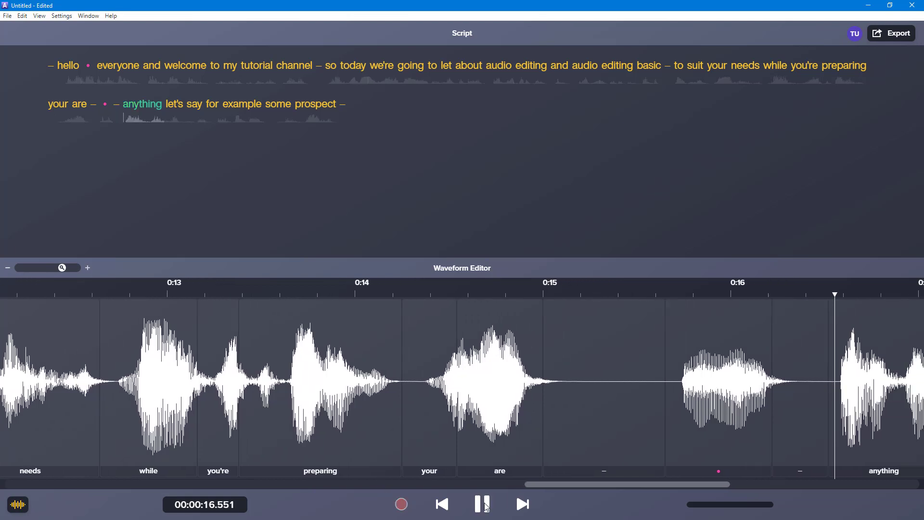
click(483, 504)
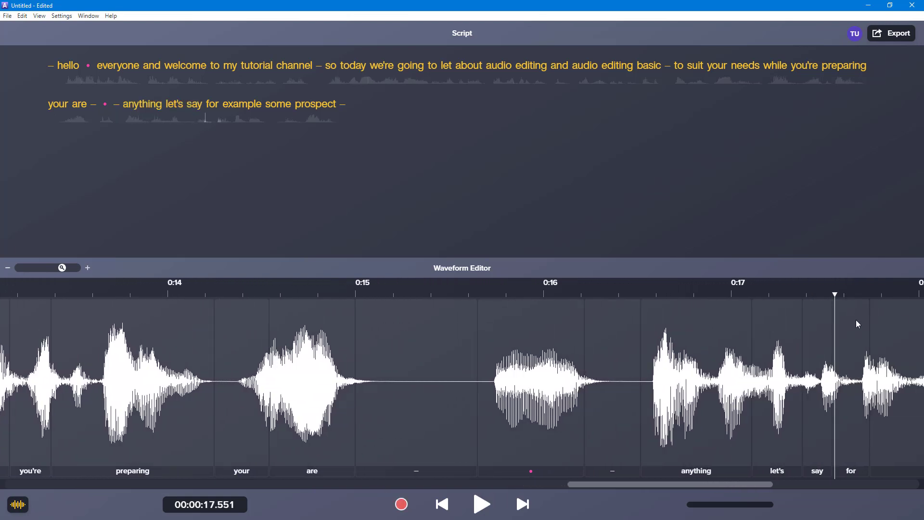
Move the playhead back to the start of "anything" and play in tracking mode until "example".
click(662, 361)
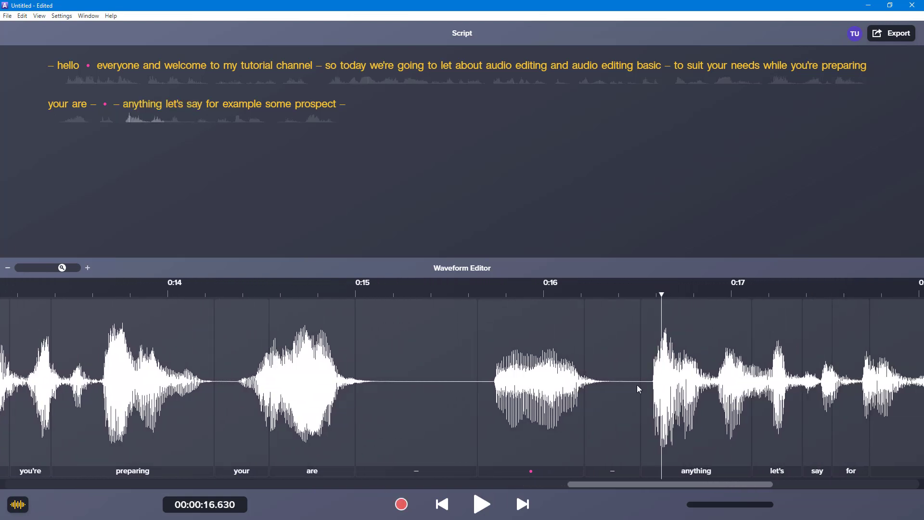
click(485, 508)
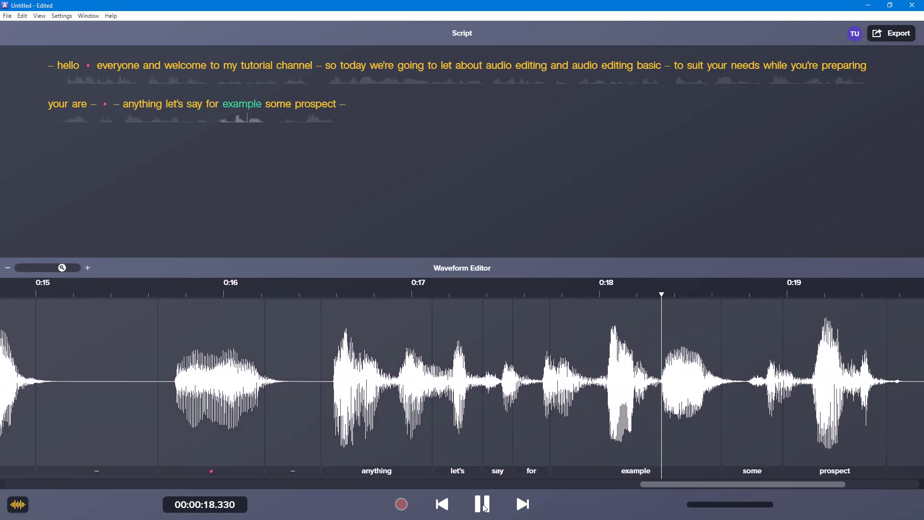
click(484, 504)
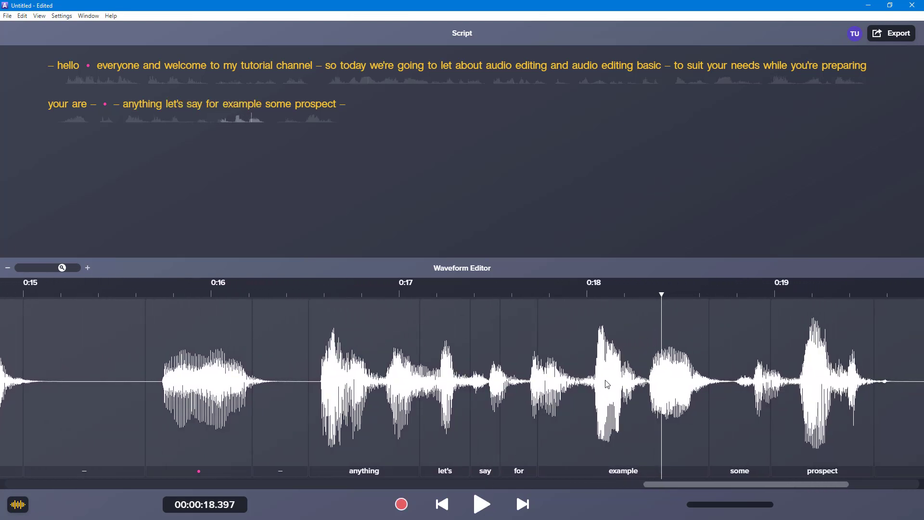